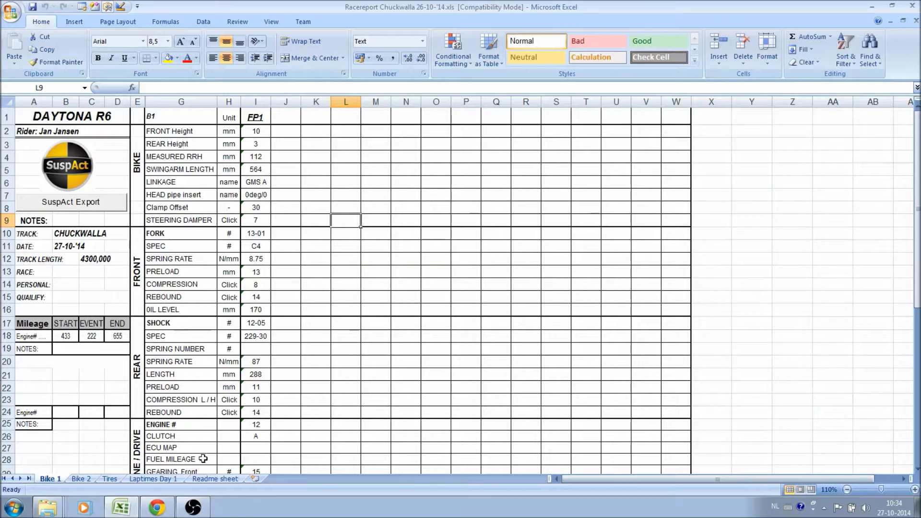
# Select the SuspAct Bike file value in cell H41, and open the Races\ChuckWalla folder in Windows Explorer.
pyautogui.click(207, 460)
pyautogui.scroll(-7, 208, 461)
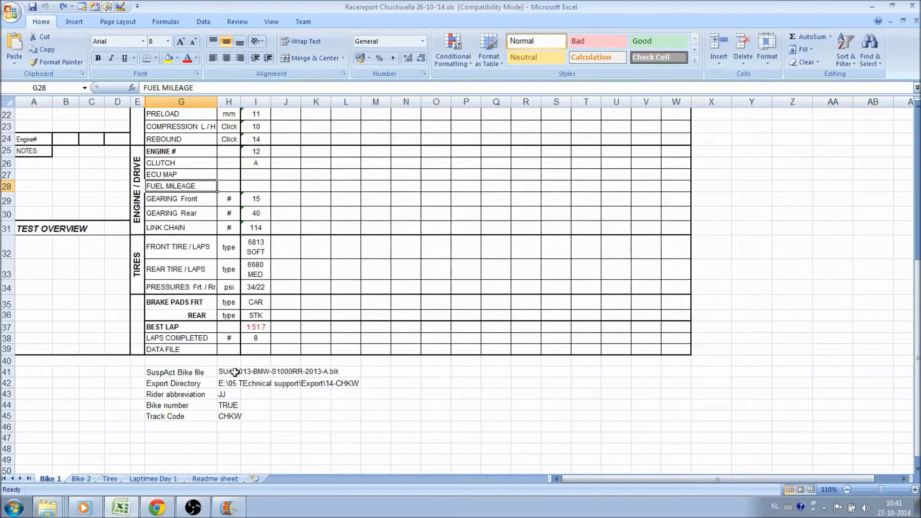
pyautogui.click(234, 373)
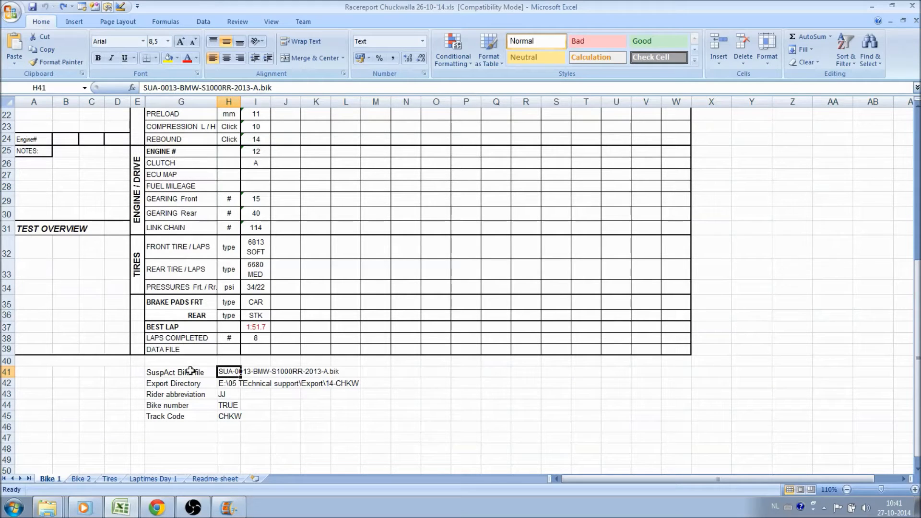
pyautogui.click(54, 509)
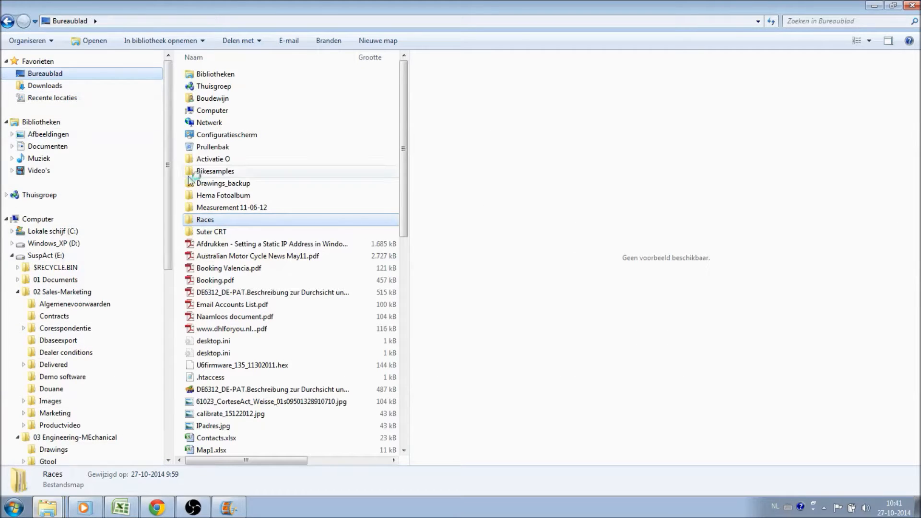
pyautogui.doubleClick(217, 223)
pyautogui.doubleClick(217, 114)
# Copy the full file name SUA-0040-Yam-R6 Link+HPI GMS-2013-A.BK2 from the bike file's properties.
pyautogui.click(249, 88)
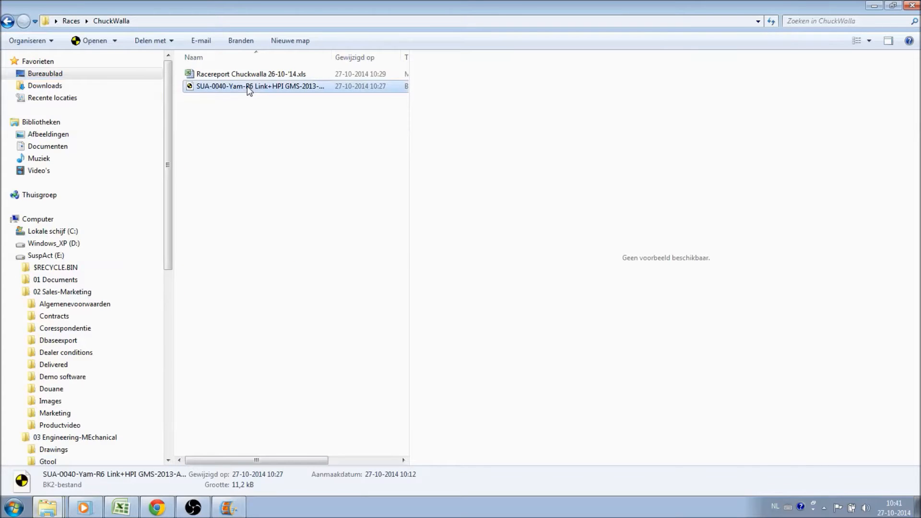
pyautogui.rightClick(249, 89)
pyautogui.click(295, 267)
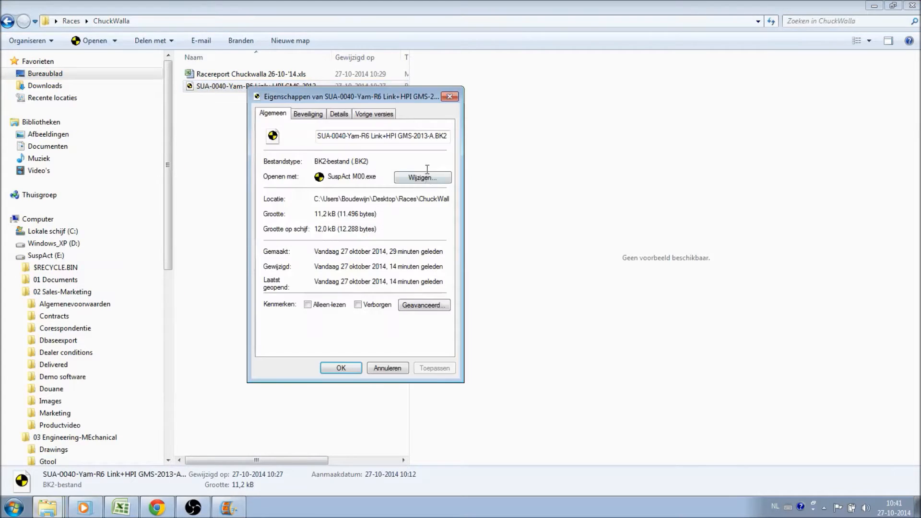
pyautogui.moveTo(446, 136); pyautogui.dragTo(303, 131)
pyautogui.hotkey('ctrl', 'c')
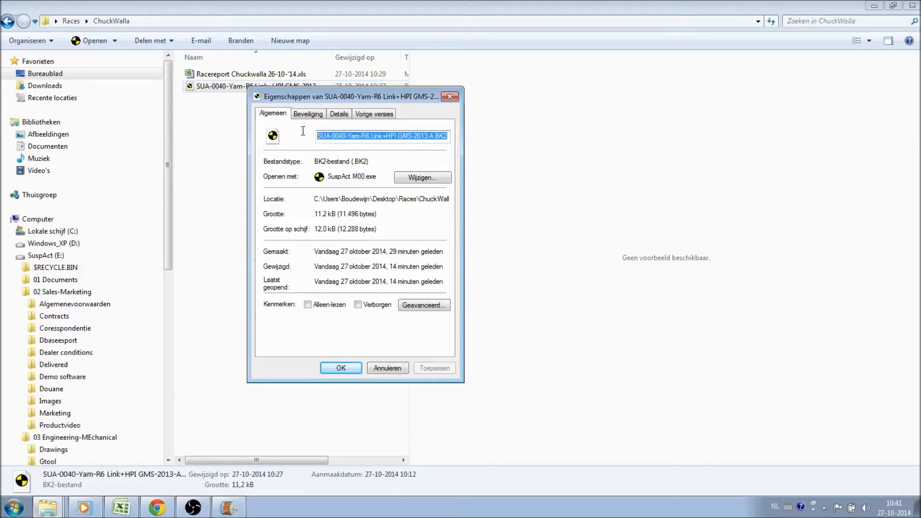
pyautogui.click(341, 368)
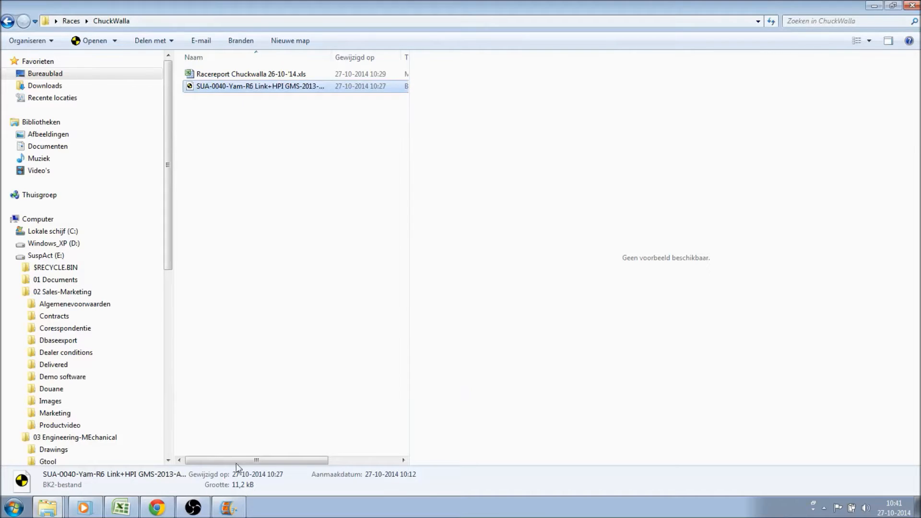
# Switch to Excel and replace the SuspAct Bike file value in H41 with SUA-0040-Yam-R6 Link+HPI GMS-2013-A.BK2.
pyautogui.click(120, 508)
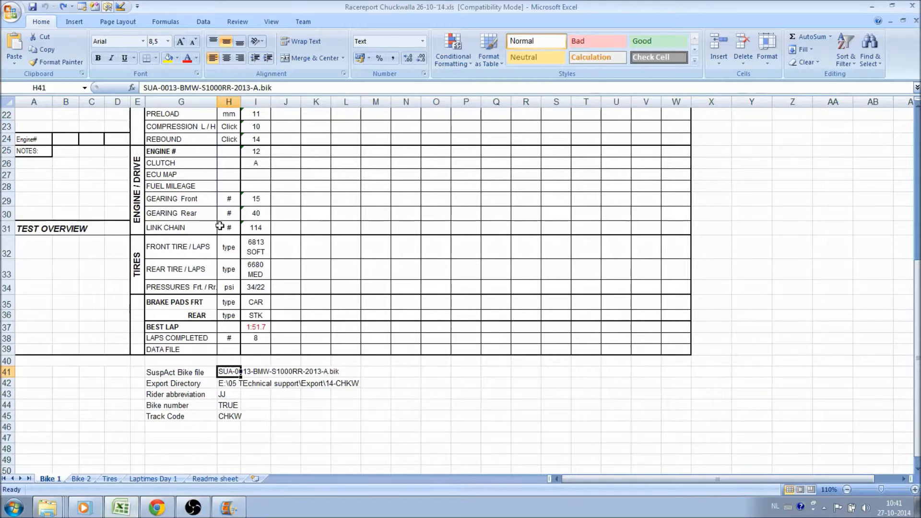
pyautogui.click(279, 88)
pyautogui.moveTo(279, 88); pyautogui.dragTo(139, 88)
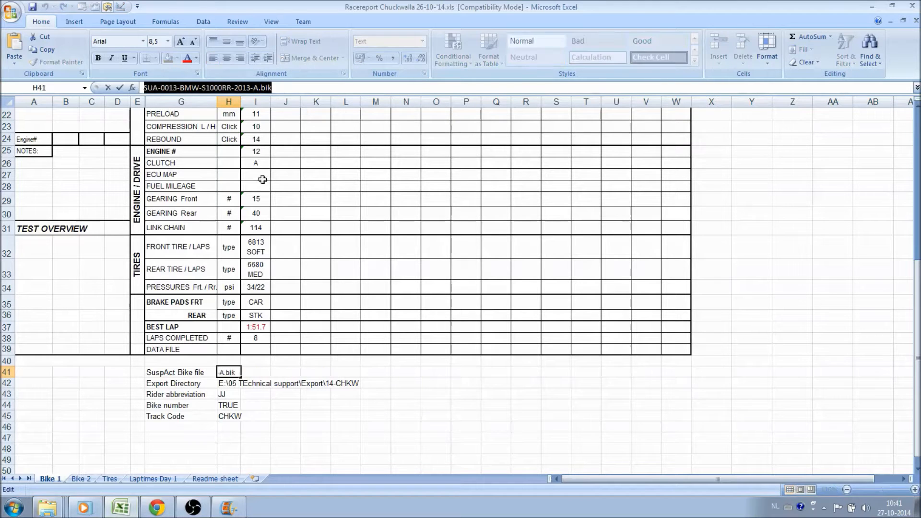
pyautogui.hotkey('ctrl', 'v')
pyautogui.click(362, 406)
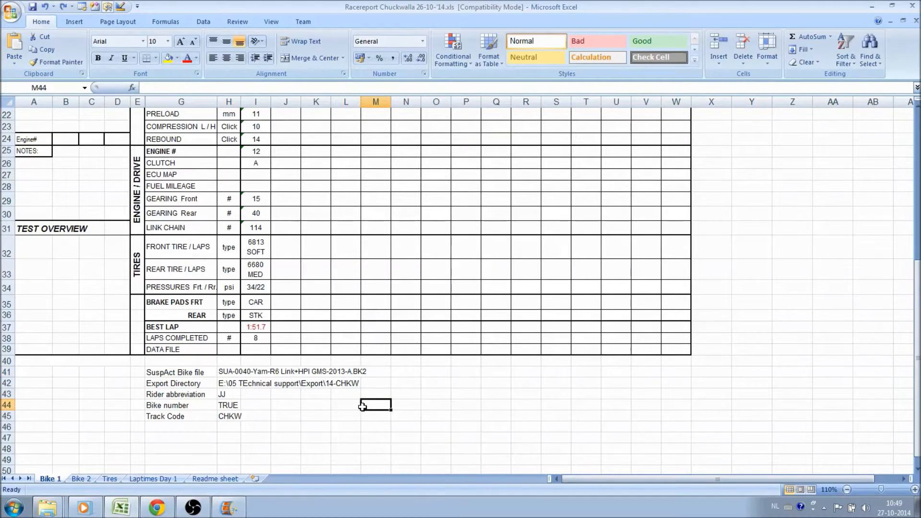
# Set the Export Directory in H42 to the full path of the Races\ChuckWalla folder copied from Windows Explorer.
pyautogui.click(216, 384)
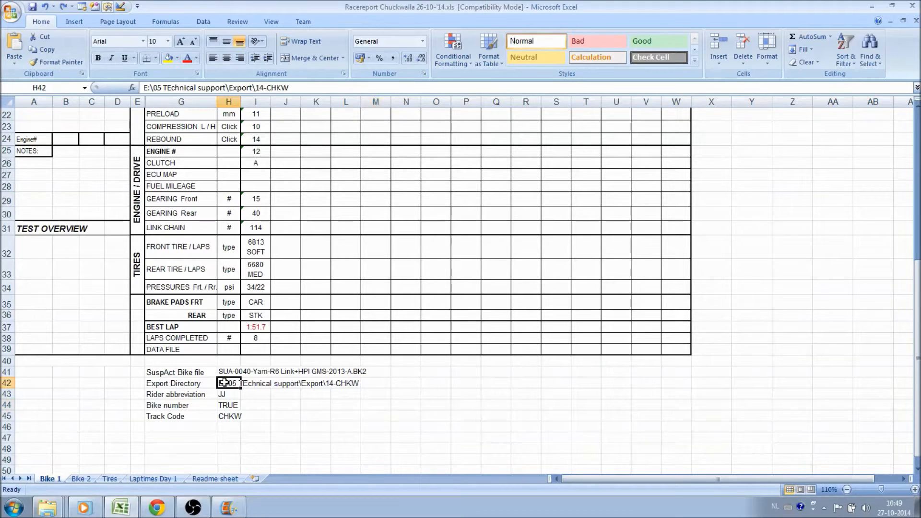
pyautogui.click(47, 510)
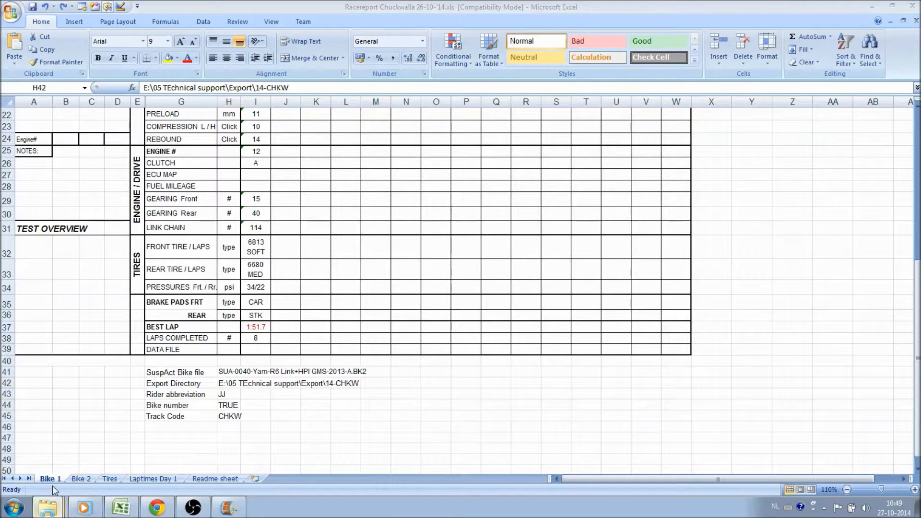
pyautogui.click(183, 20)
pyautogui.hotkey('ctrl', 'c')
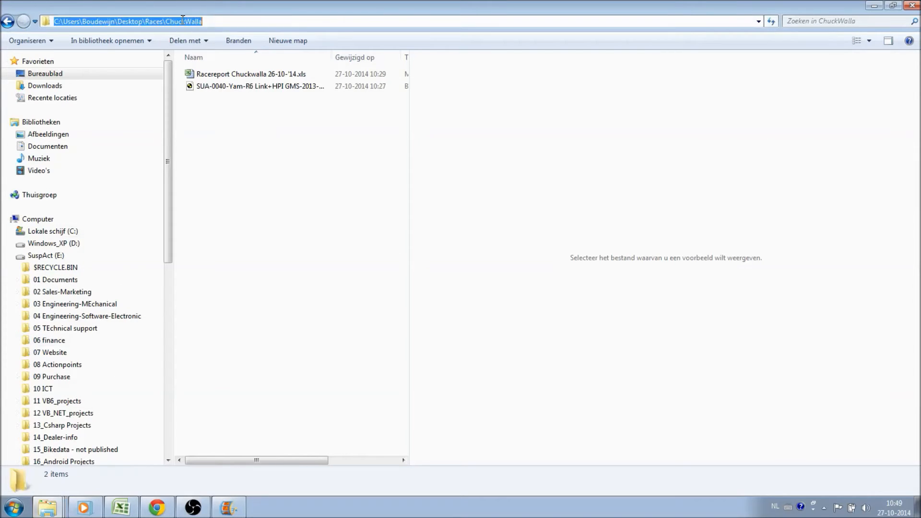
pyautogui.click(121, 507)
pyautogui.moveTo(317, 88); pyautogui.dragTo(191, 75)
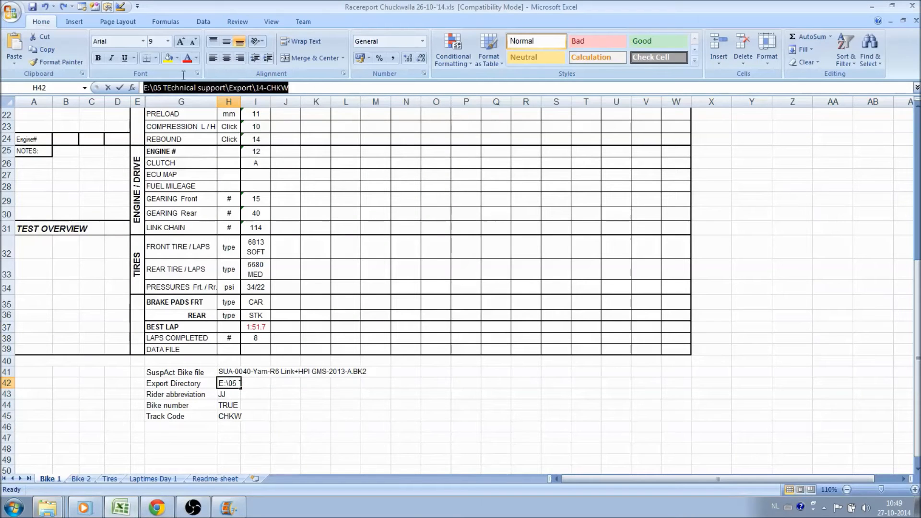
pyautogui.hotkey('ctrl', 'v')
pyautogui.press('Return')
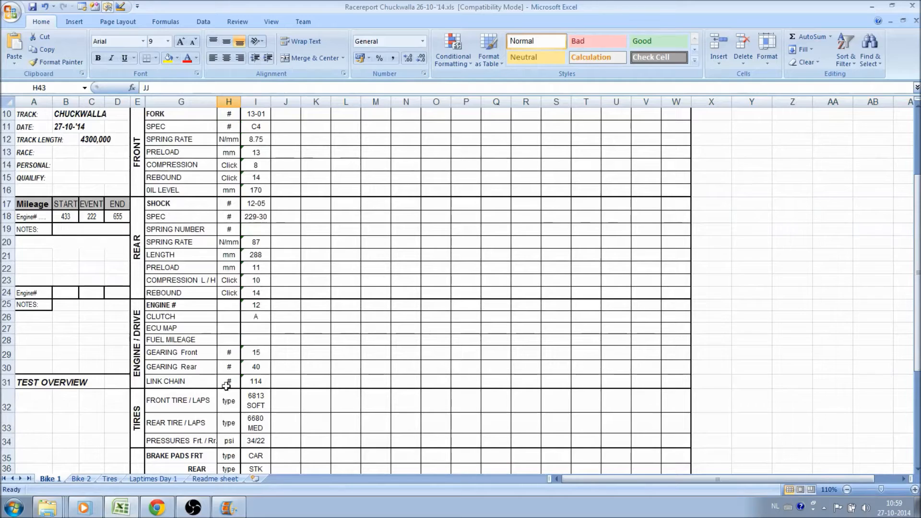
# Run the SuspAct Export on the Bike 1 sheet and open the exported JJ-B1-CHKW-FP1.suf from the ChuckWalla folder in Notepad.
pyautogui.scroll(3, 217, 369)
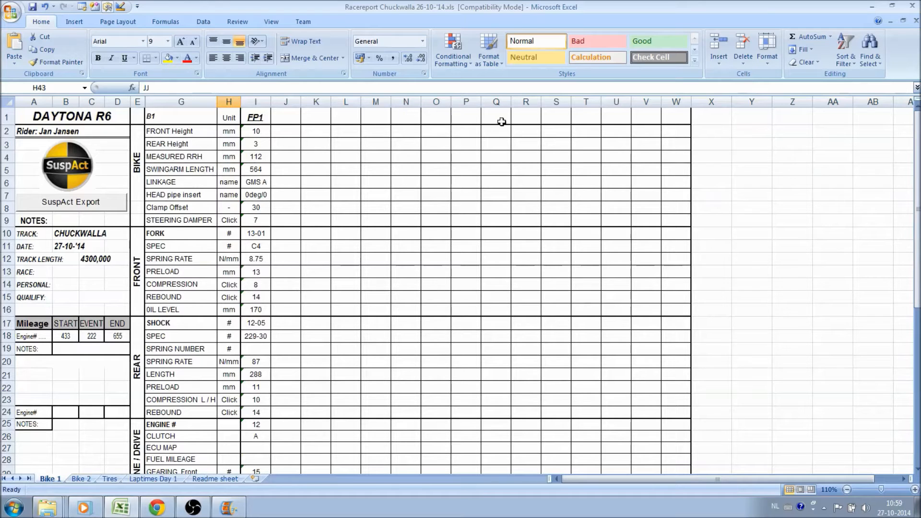
pyautogui.click(98, 206)
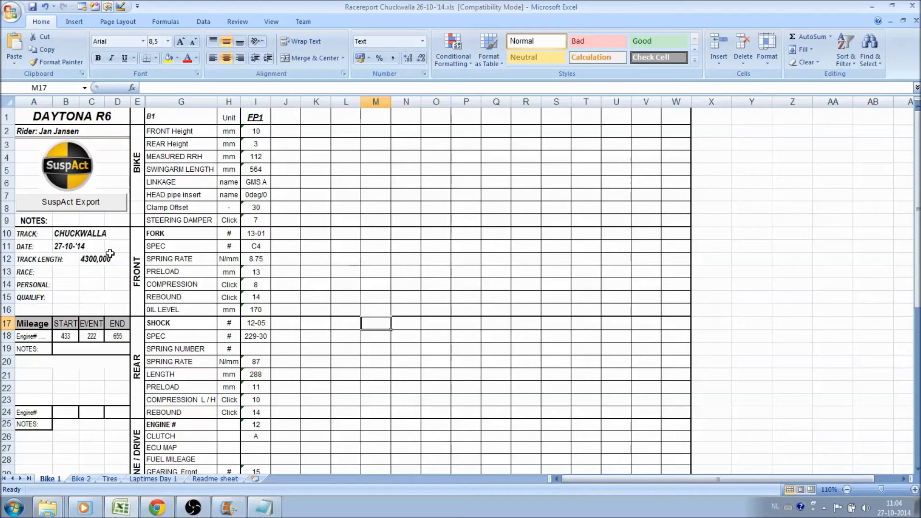
pyautogui.click(54, 508)
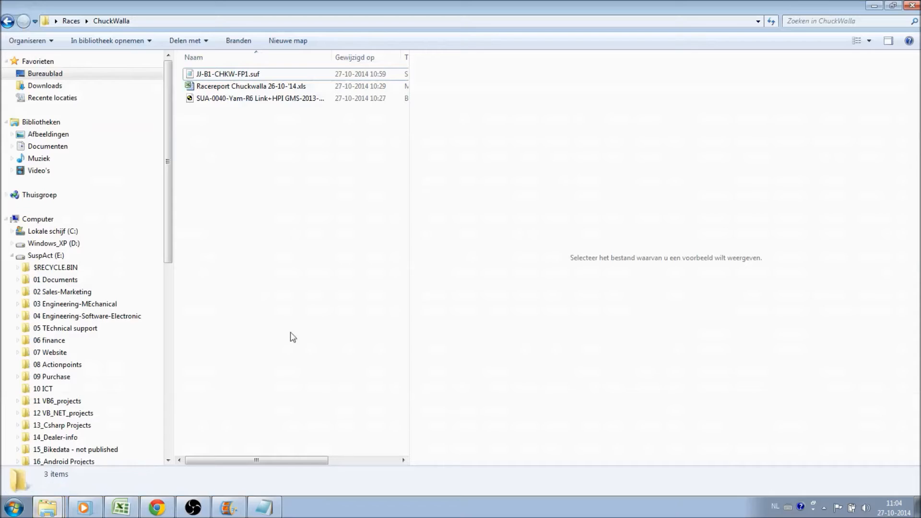
pyautogui.doubleClick(241, 75)
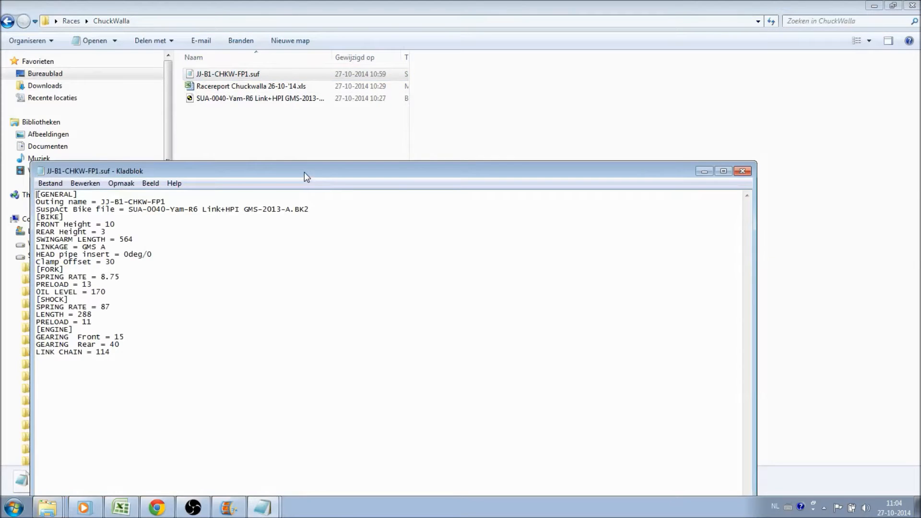
pyautogui.doubleClick(305, 172)
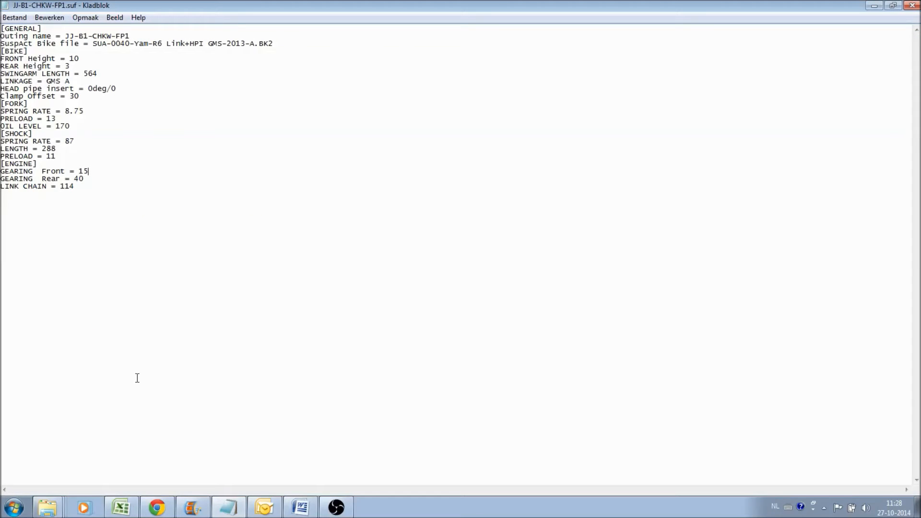
# Start SuspAct M00 and load JJ-B1-CHKW-FP1.suf through the setup sheet import, with the Data import window maximised.
pyautogui.click(17, 512)
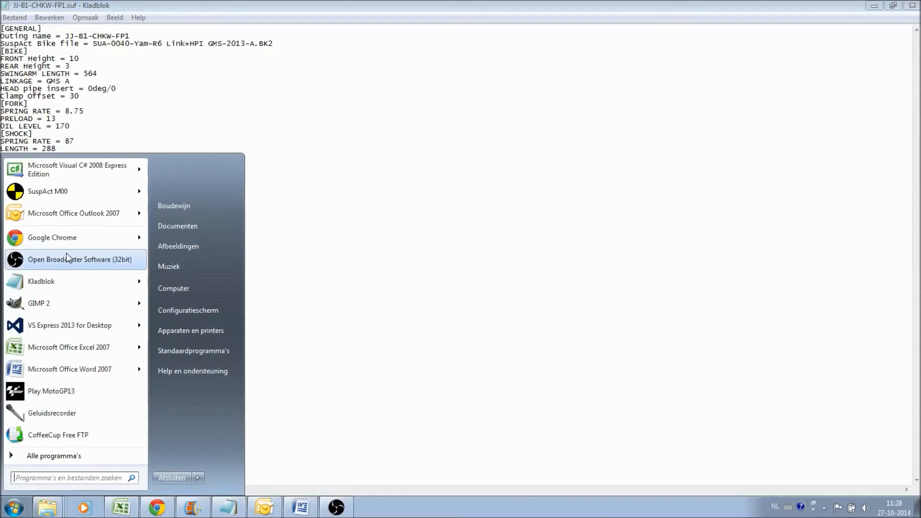
pyautogui.click(447, 254)
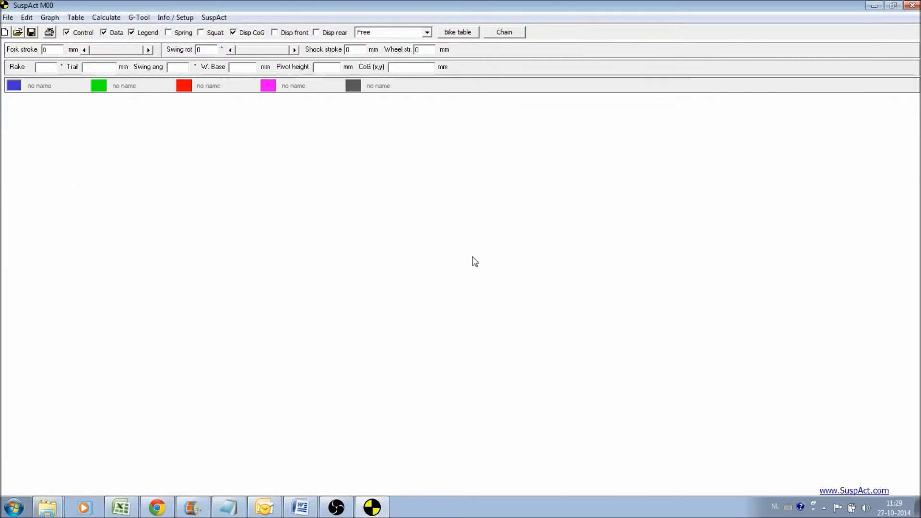
pyautogui.click(175, 18)
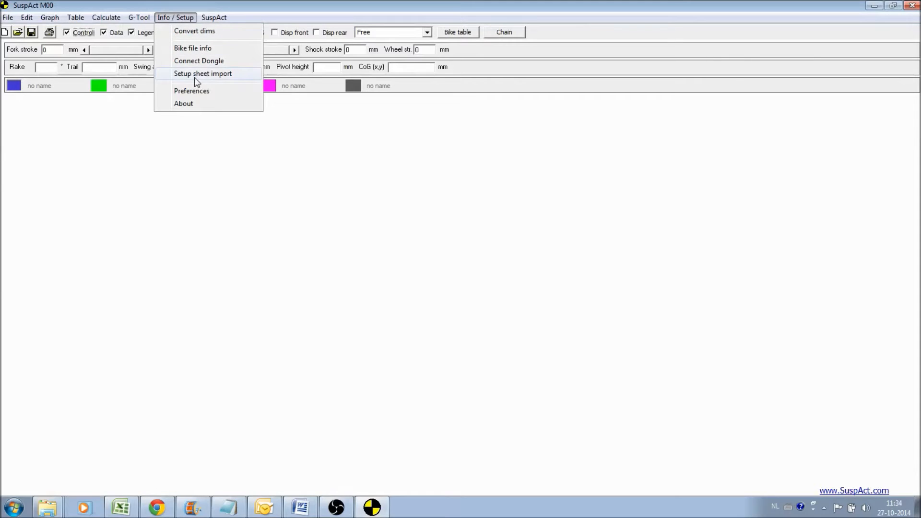
pyautogui.click(194, 74)
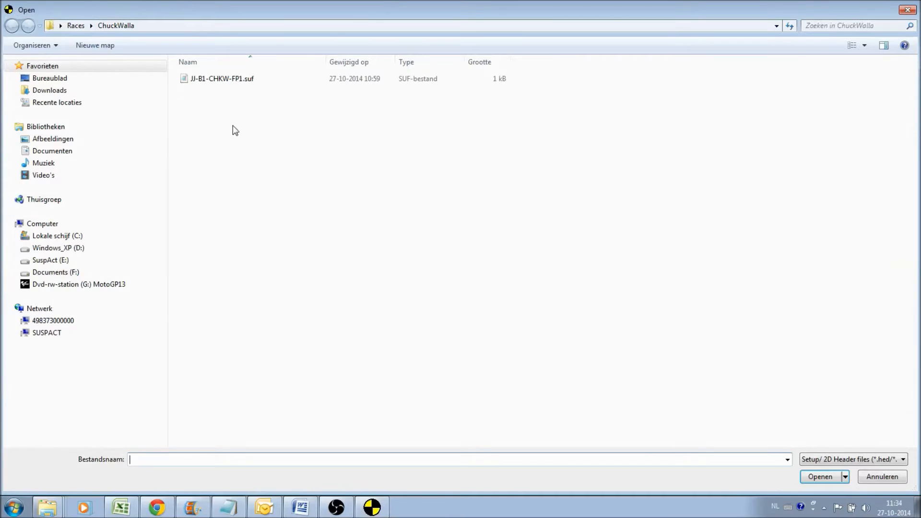
pyautogui.doubleClick(211, 80)
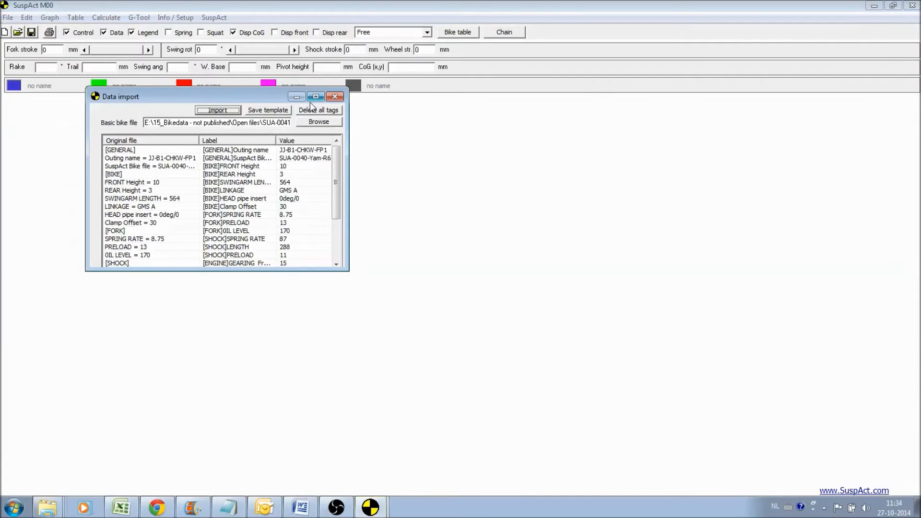
pyautogui.click(316, 97)
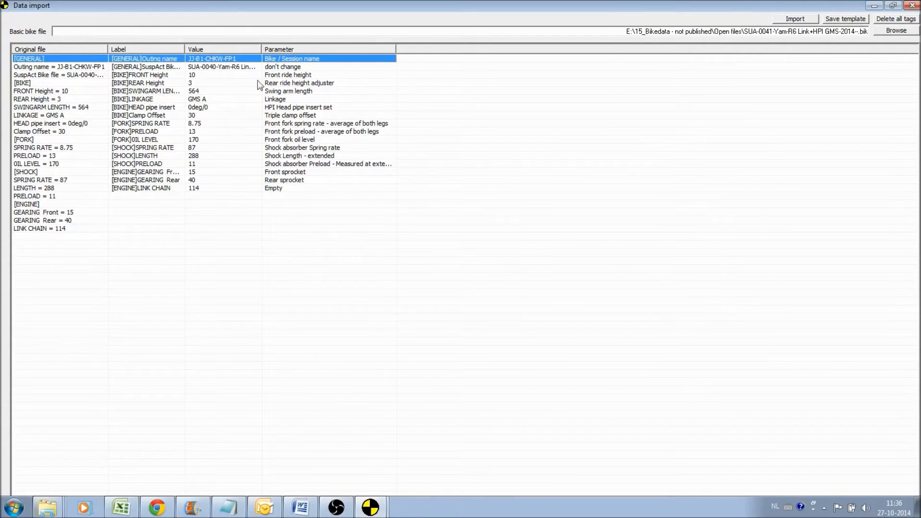
# Assign the Rear ride height adjuster parameter to [BIKE]REAR Height, and save the import template before closing the Data import window.
pyautogui.doubleClick(300, 85)
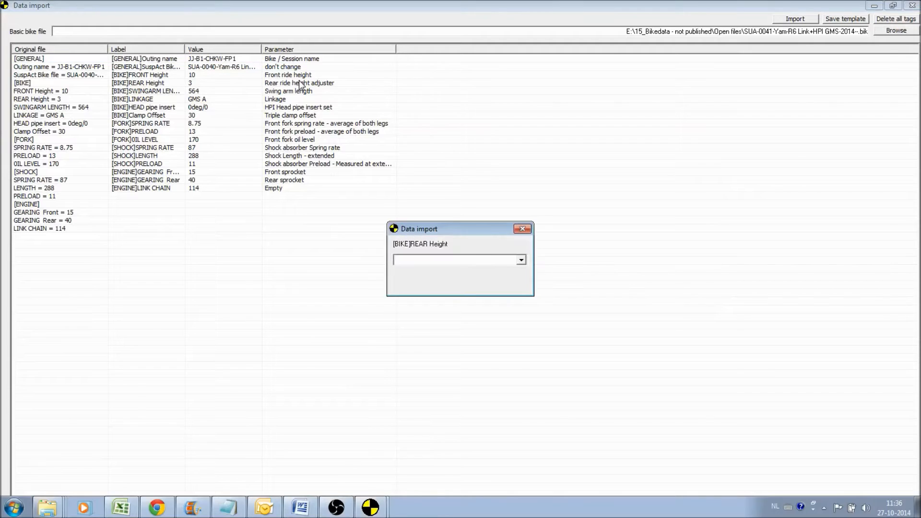
pyautogui.click(522, 260)
pyautogui.moveTo(522, 284); pyautogui.dragTo(523, 301)
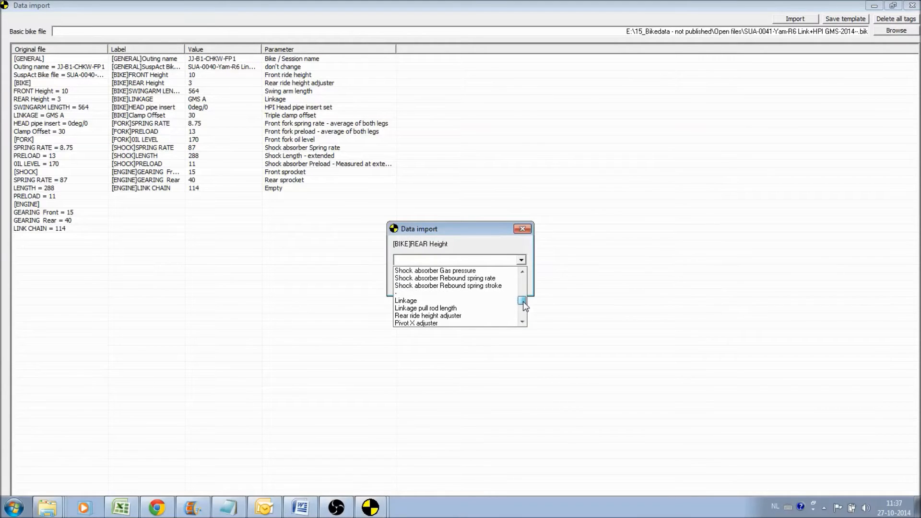
pyautogui.click(491, 315)
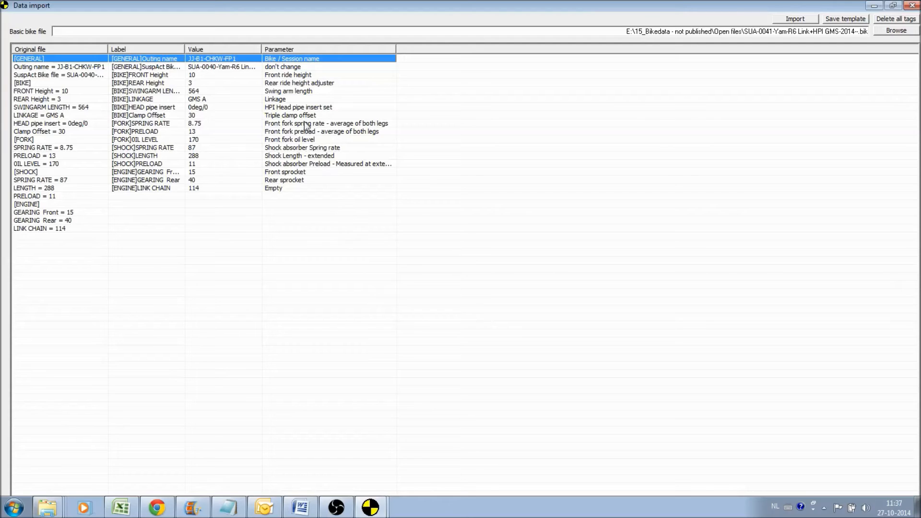
pyautogui.click(834, 22)
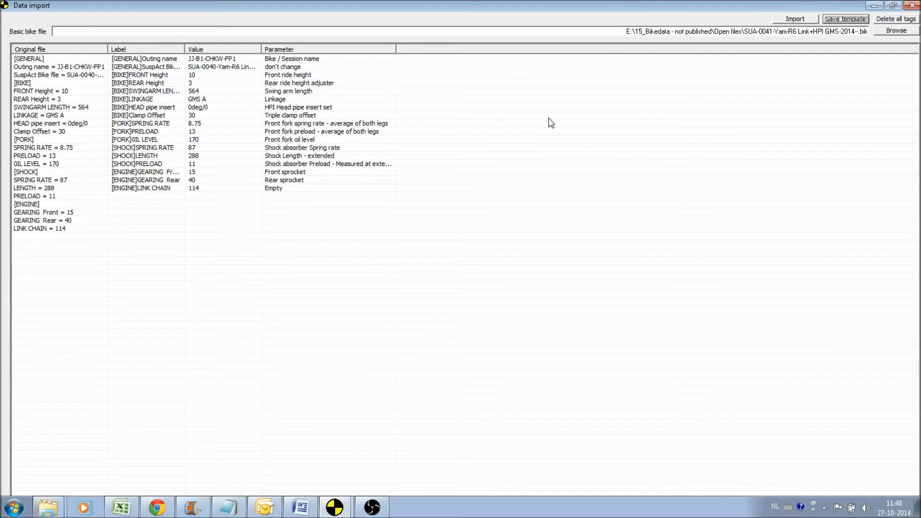
pyautogui.click(913, 6)
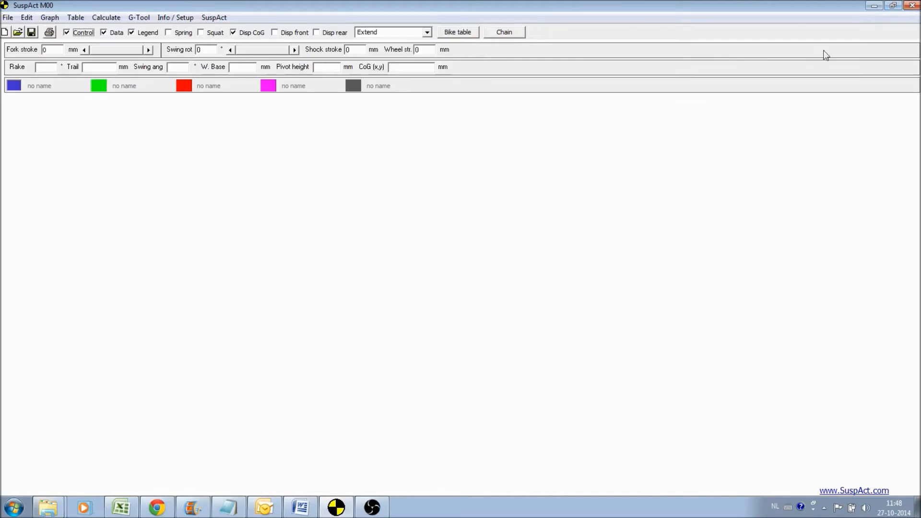
# Import the setup sheet JJ-B1-CHKW-FP1.suf with the saved template and move the import report aside.
pyautogui.click(8, 18)
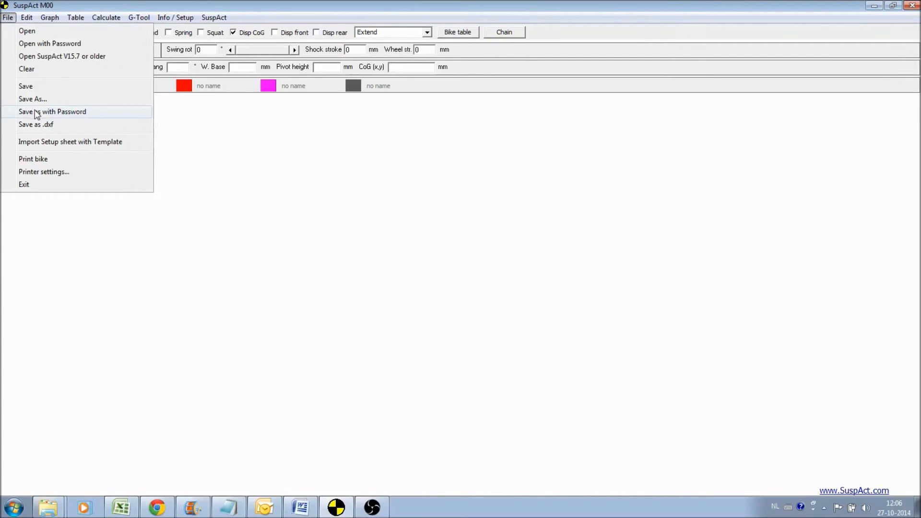
pyautogui.click(50, 146)
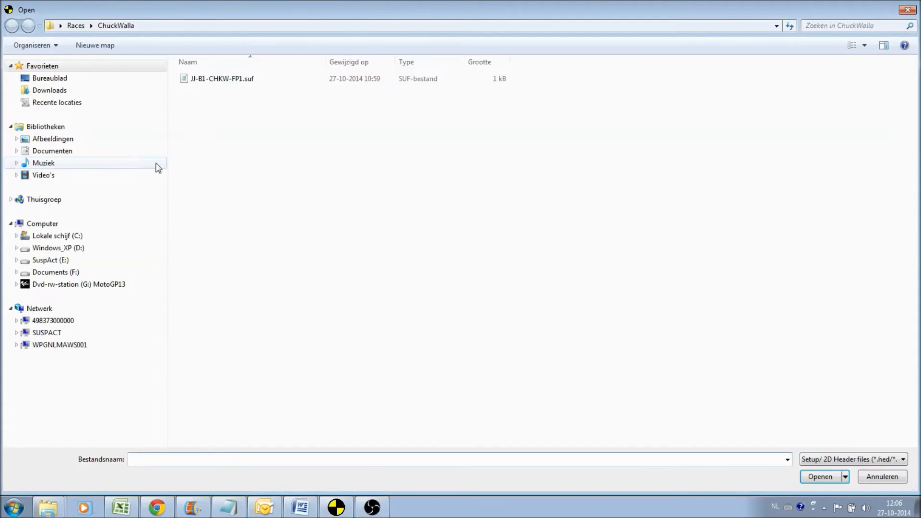
pyautogui.doubleClick(214, 81)
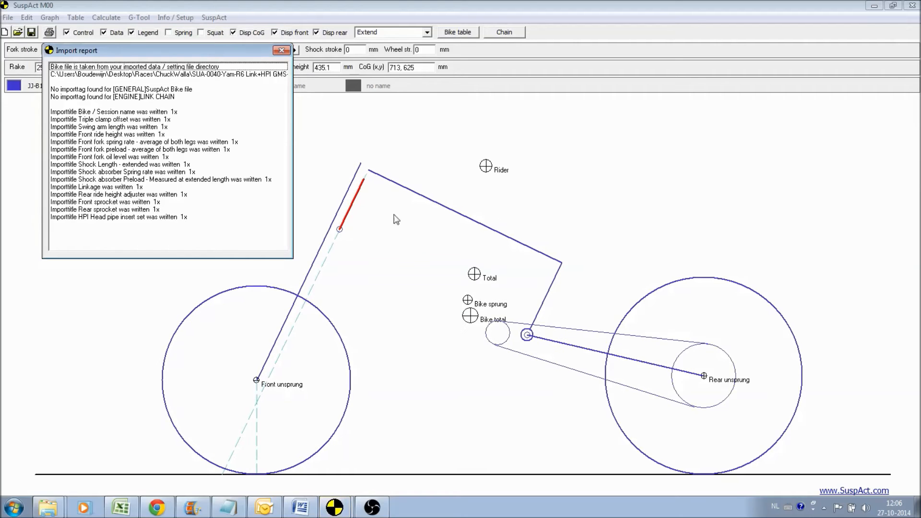
pyautogui.moveTo(203, 50); pyautogui.dragTo(265, 166)
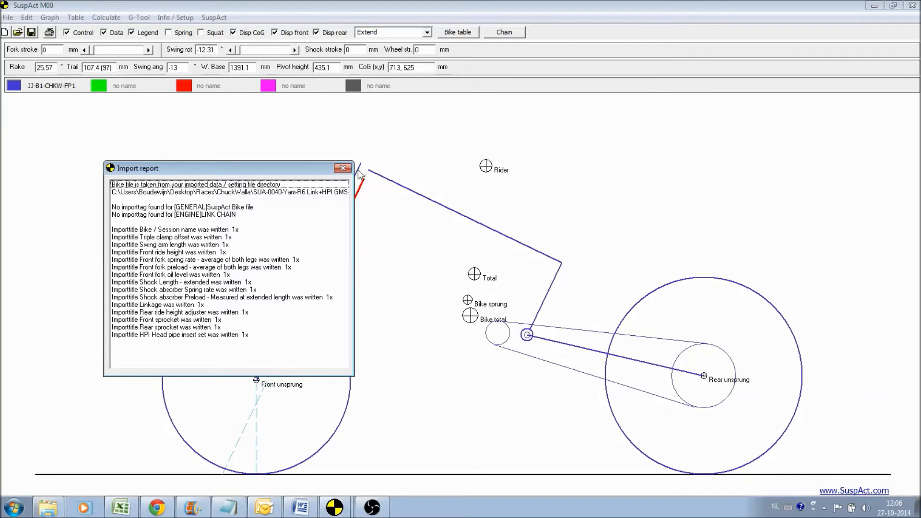
# Close the import report and, in Excel, copy the FP1 setup values from I2:I39 into column J, starting at J2.
pyautogui.click(343, 168)
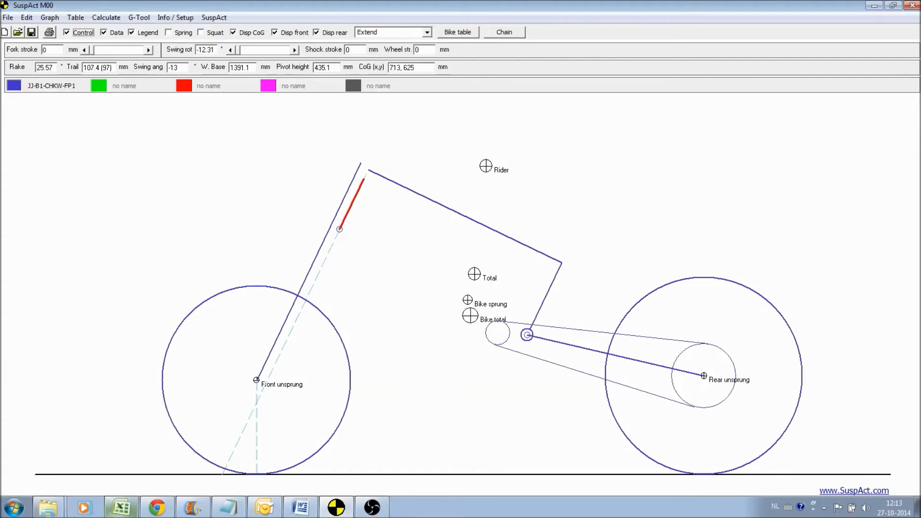
pyautogui.click(121, 507)
pyautogui.moveTo(256, 131); pyautogui.dragTo(260, 461)
pyautogui.hotkey('ctrl', 'c')
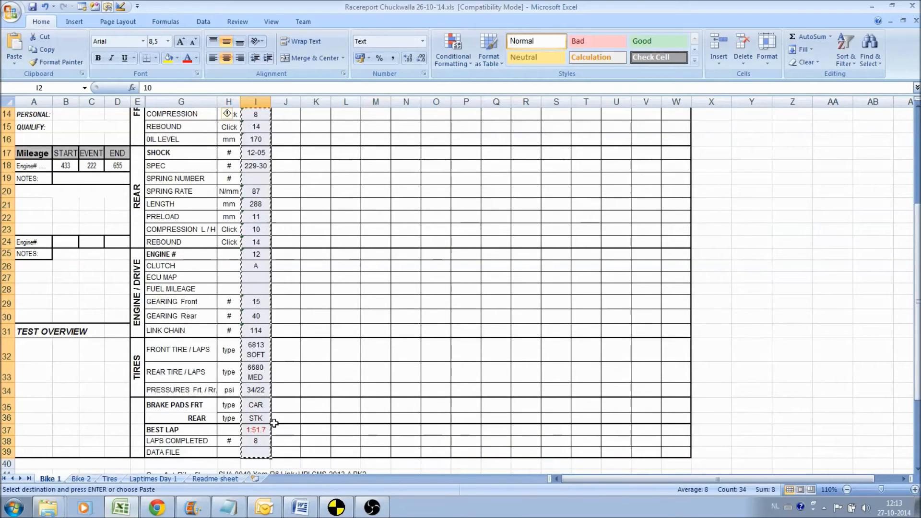
pyautogui.scroll(5, 287, 287)
pyautogui.click(290, 129)
pyautogui.hotkey('ctrl', 'v')
# Change the linkage in the copied setup column to GMS B.
pyautogui.click(294, 182)
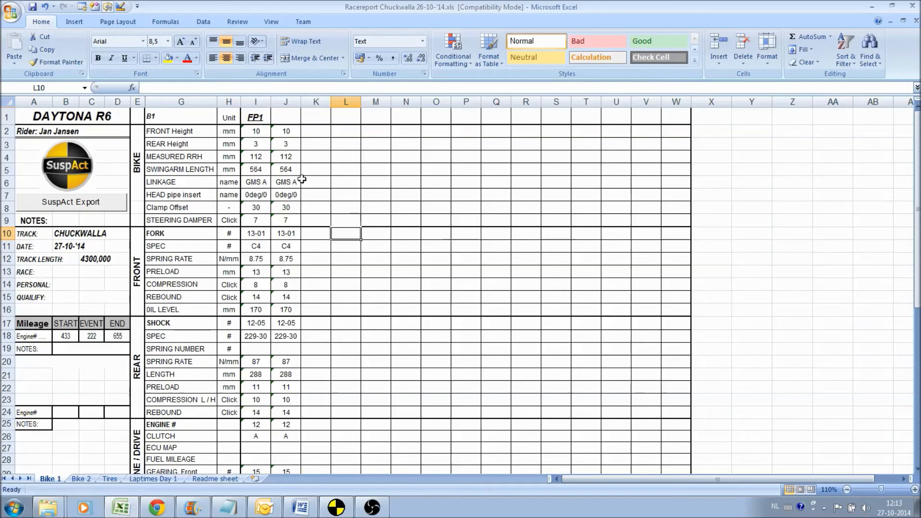
pyautogui.click(186, 88)
pyautogui.press('BackSpace')
pyautogui.press('BackSpace')
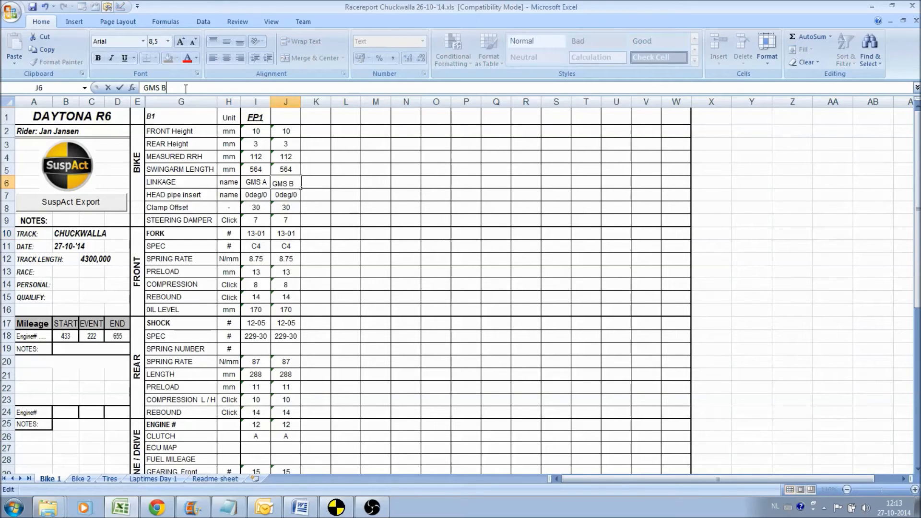
pyautogui.press('Return')
# Set the rear shock spring rate in column J to 95 N/mm and the shock length to 300 mm.
pyautogui.scroll(-1, 283, 302)
pyautogui.click(297, 320)
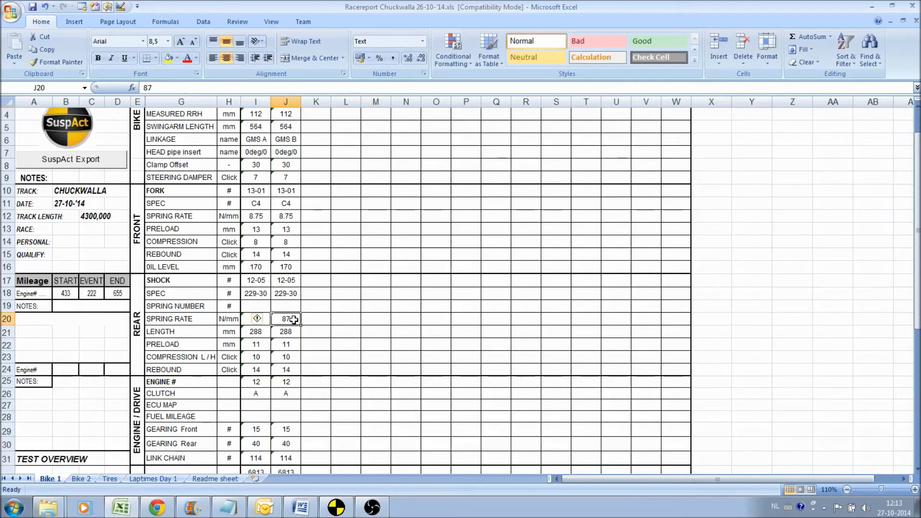
pyautogui.write('95')
pyautogui.press('Return')
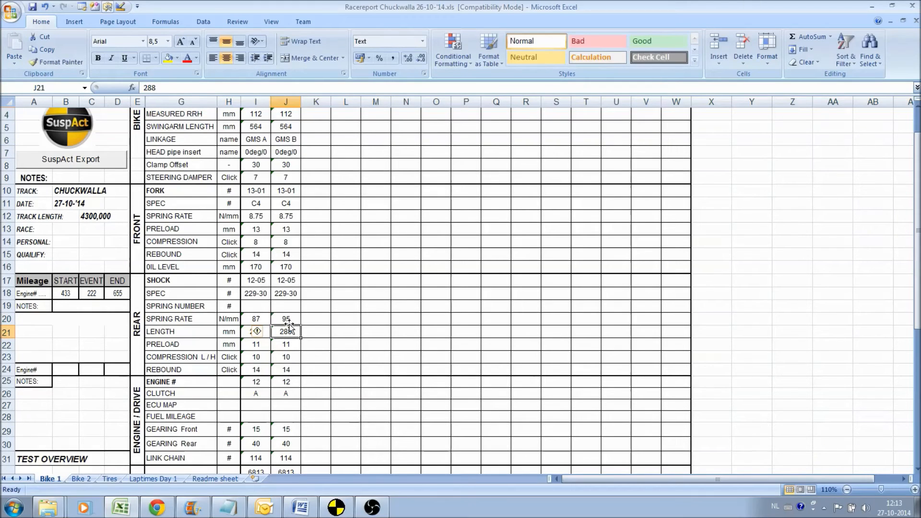
pyautogui.write('300')
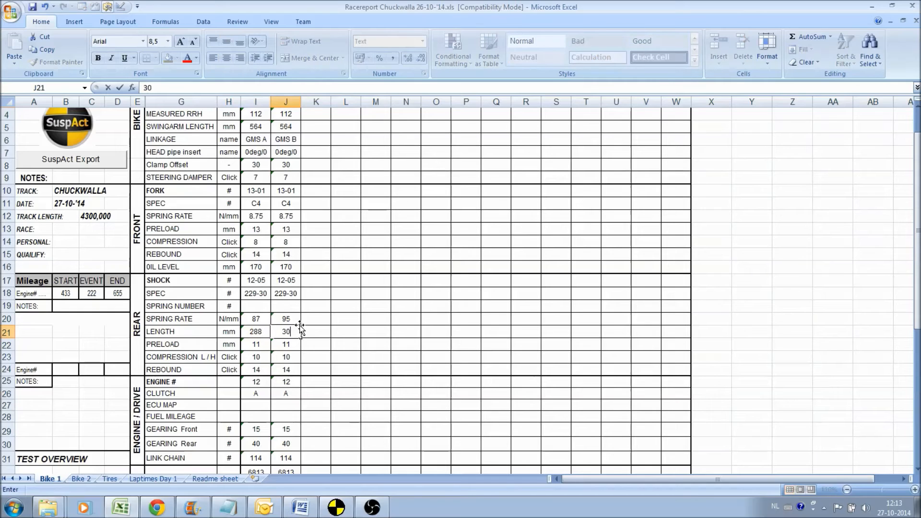
pyautogui.press('Return')
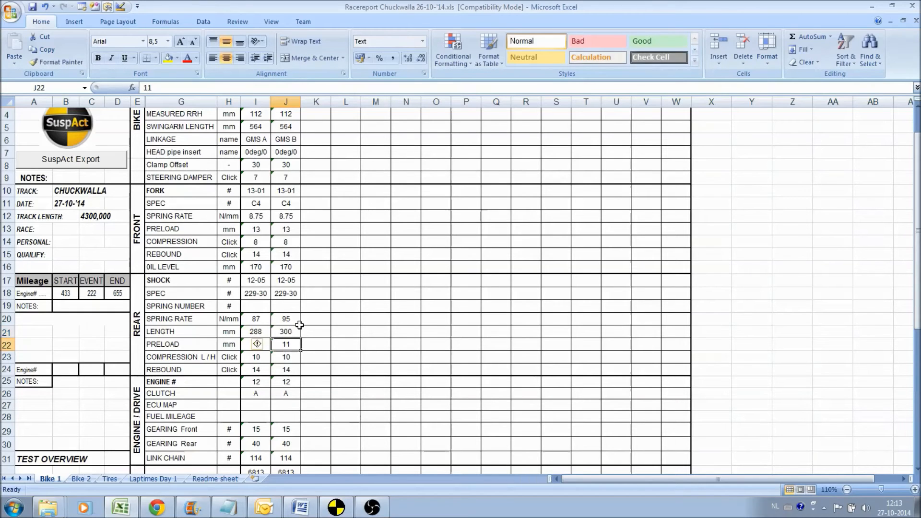
# Copy the FP1 heading into cell J1 and rename the copy FP2.
pyautogui.scroll(1, 299, 325)
pyautogui.click(256, 118)
pyautogui.hotkey('ctrl', 'c')
pyautogui.click(286, 122)
pyautogui.hotkey('ctrl', 'v')
pyautogui.click(228, 85)
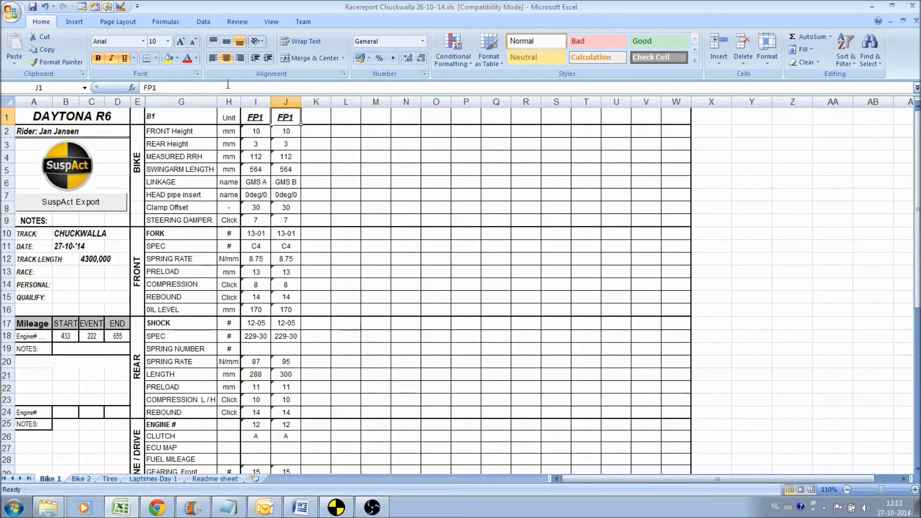
pyautogui.click(228, 85)
pyautogui.press('BackSpace')
pyautogui.write('2')
pyautogui.press('Return')
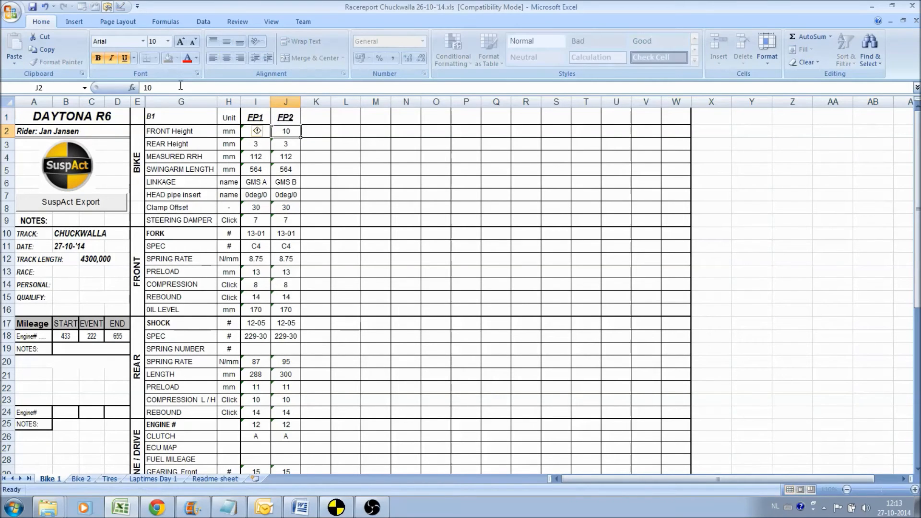
# Run the SuspAct Export for the FP2 column and switch to SuspAct M00.
pyautogui.click(279, 179)
pyautogui.click(91, 203)
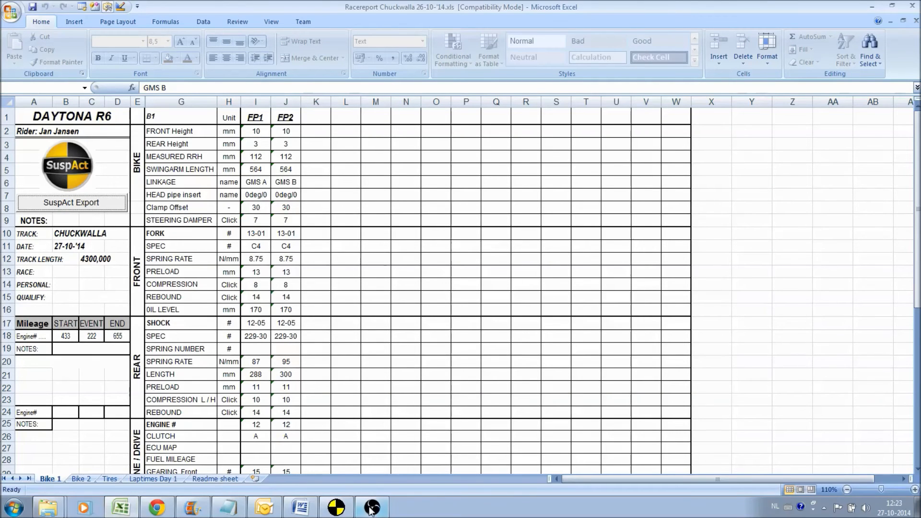
pyautogui.click(340, 508)
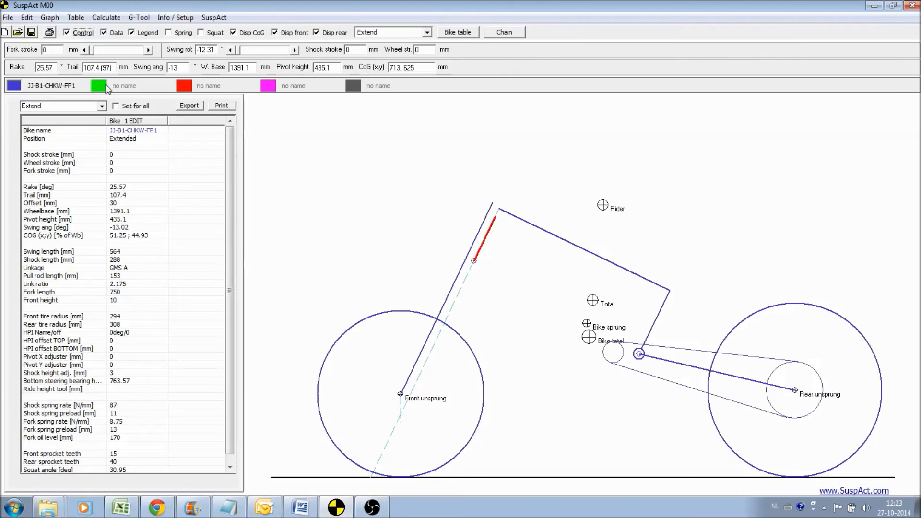
# Import the exported setup JJ-B1-CHKW-FP2 into the second, green bike slot and close the import report.
pyautogui.click(8, 17)
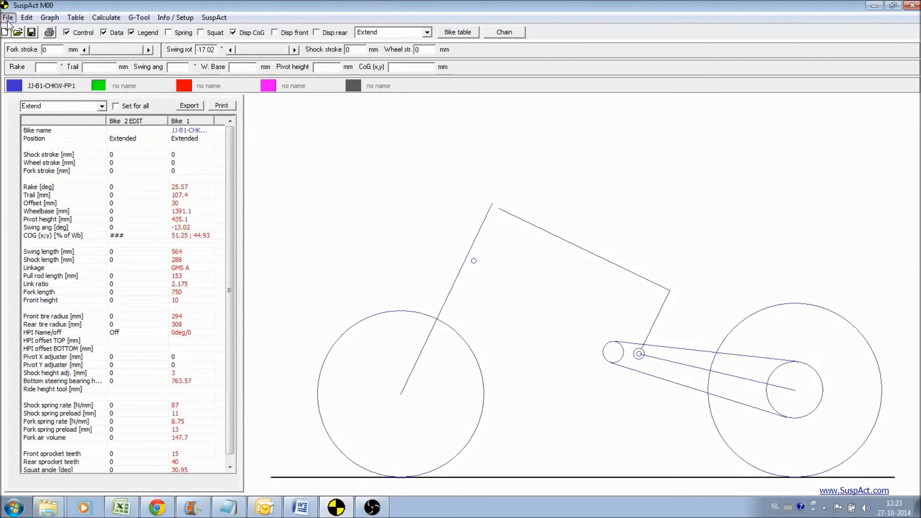
pyautogui.click(61, 141)
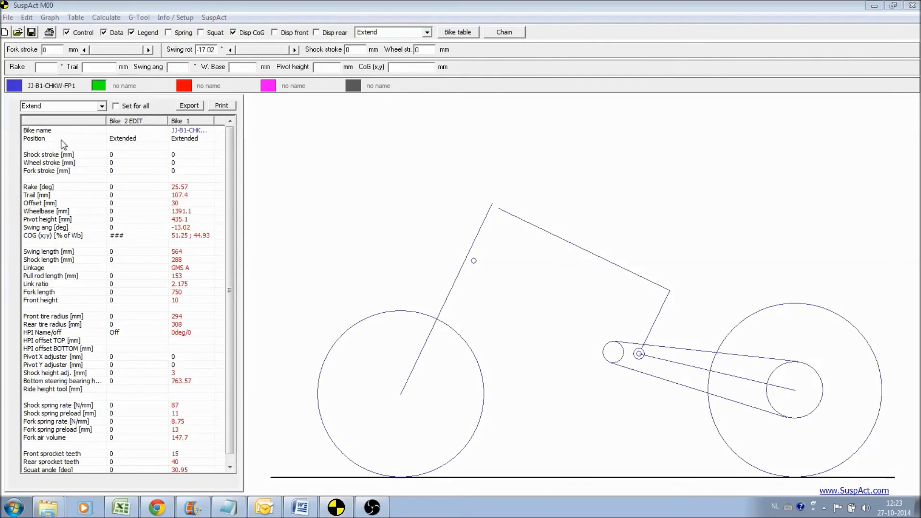
pyautogui.doubleClick(231, 93)
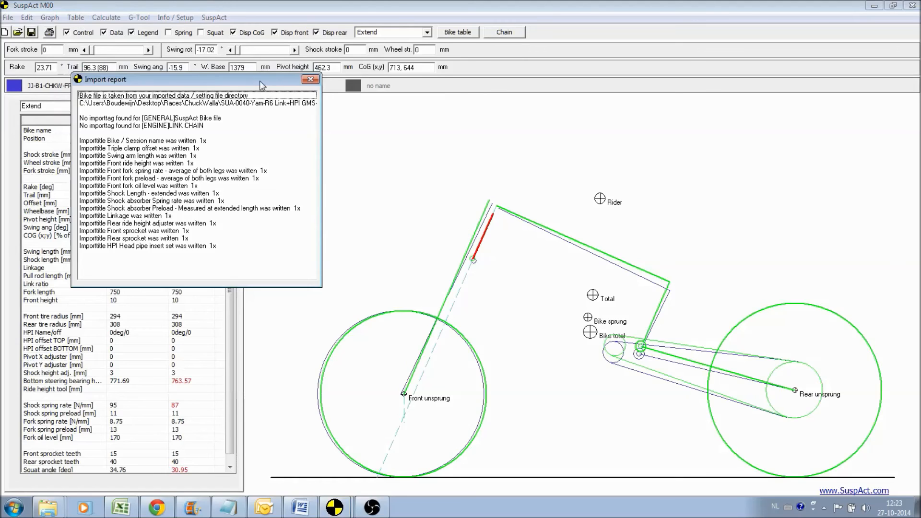
pyautogui.moveTo(260, 80); pyautogui.dragTo(298, 139)
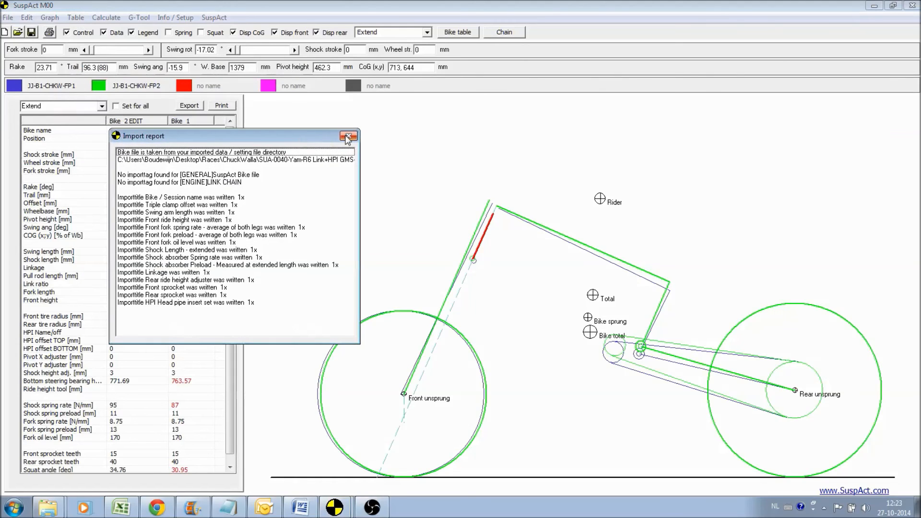
pyautogui.click(347, 136)
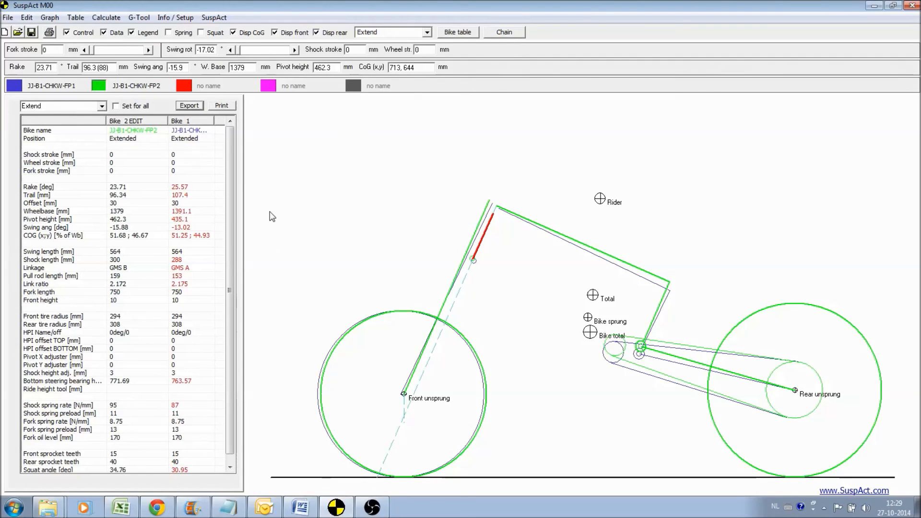